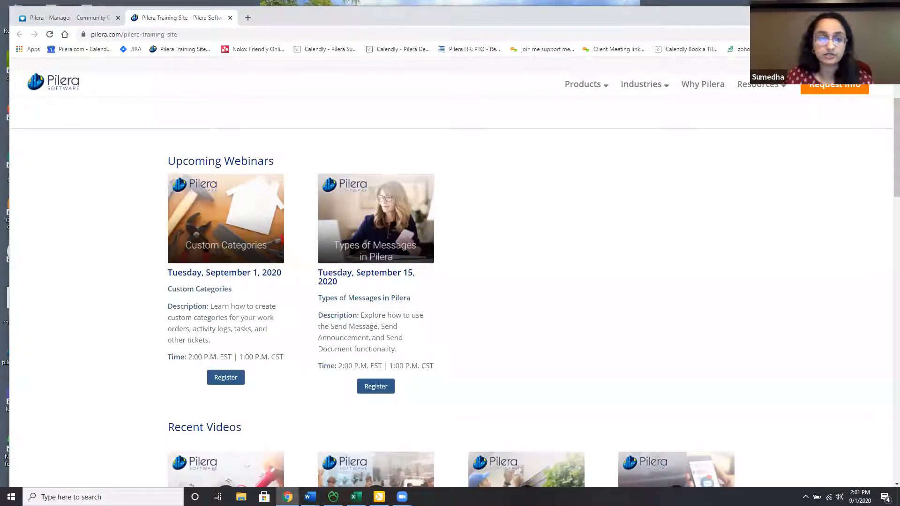
- Switch to the Pilera manager site and open the common area work order categories in the Templates settings
{"action": "scroll", "coordinate": [106, 175], "scroll_direction": "down", "scroll_amount": 1}
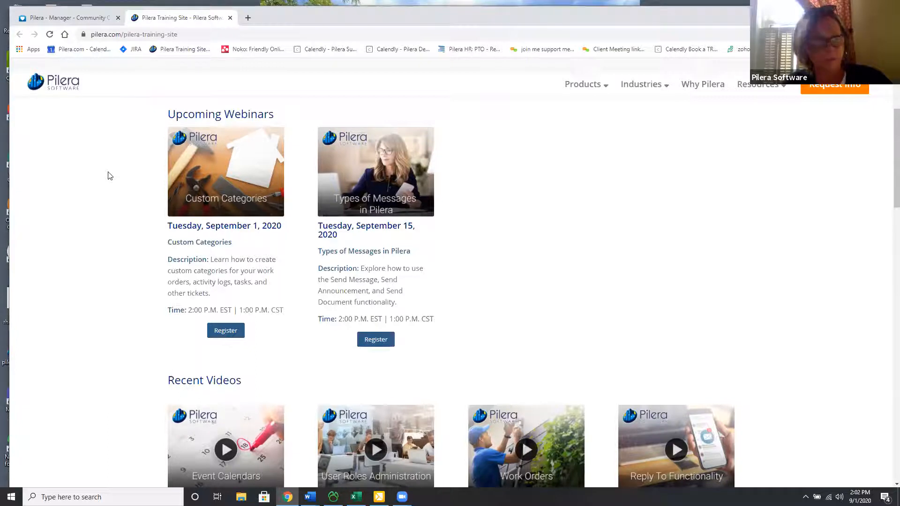
{"action": "left_click", "coordinate": [80, 15]}
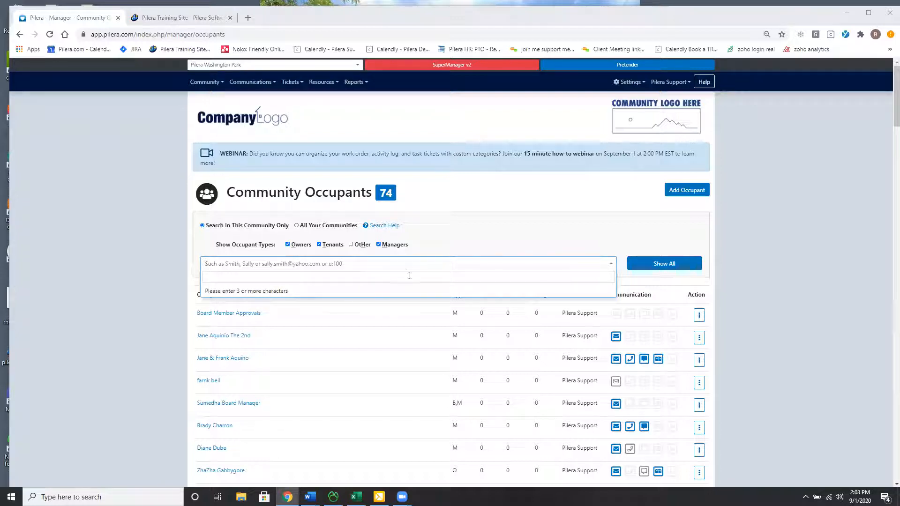
{"action": "left_click", "coordinate": [630, 83]}
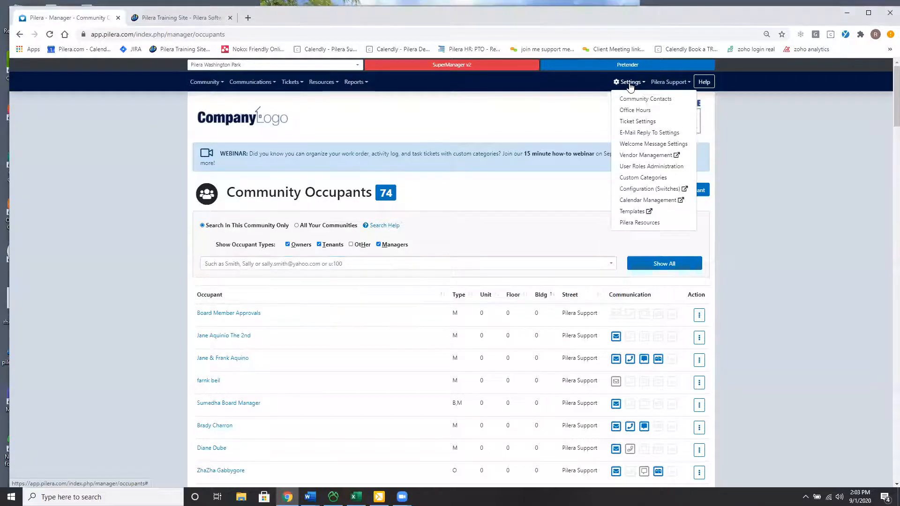
{"action": "left_click", "coordinate": [630, 212]}
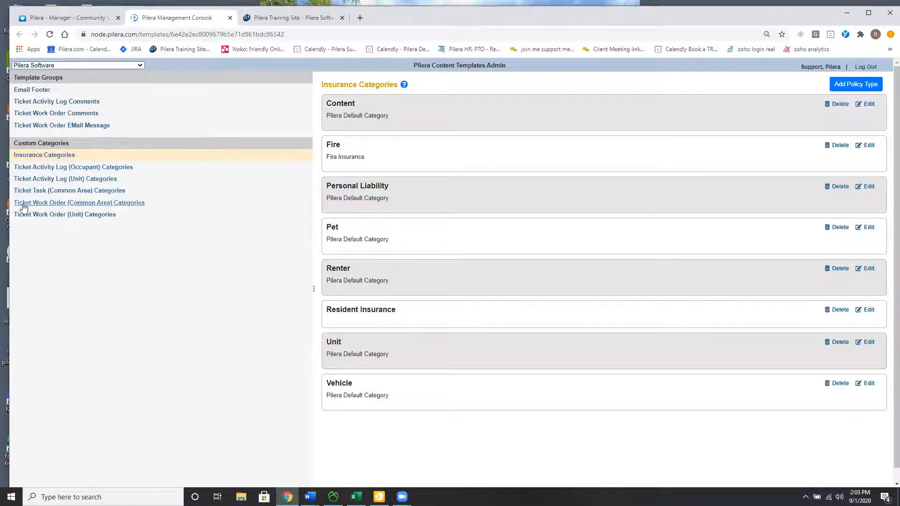
{"action": "left_click", "coordinate": [87, 206]}
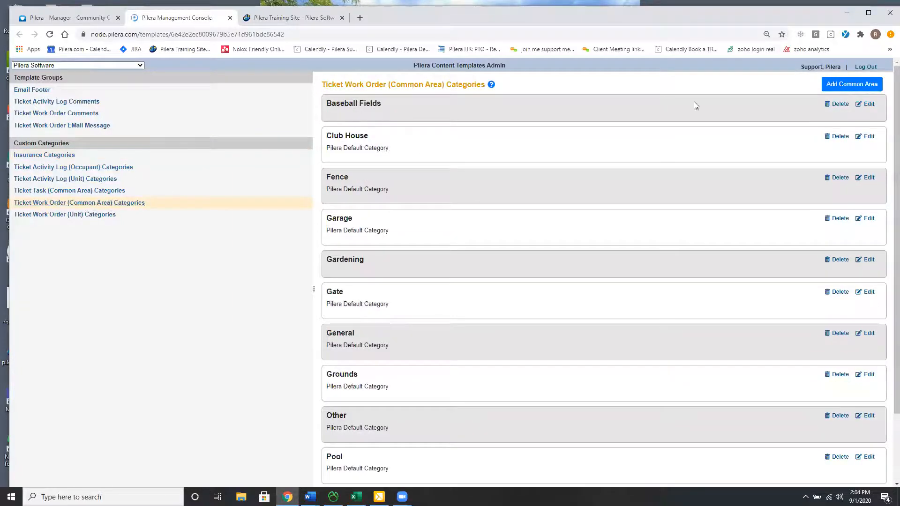
- Add a new common area category named Tennis Courts
{"action": "left_click", "coordinate": [851, 88]}
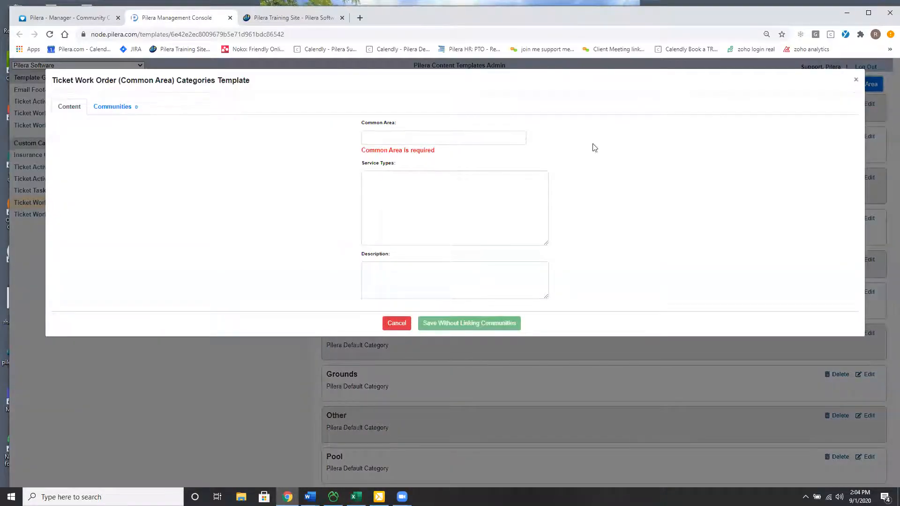
{"action": "left_click", "coordinate": [380, 137]}
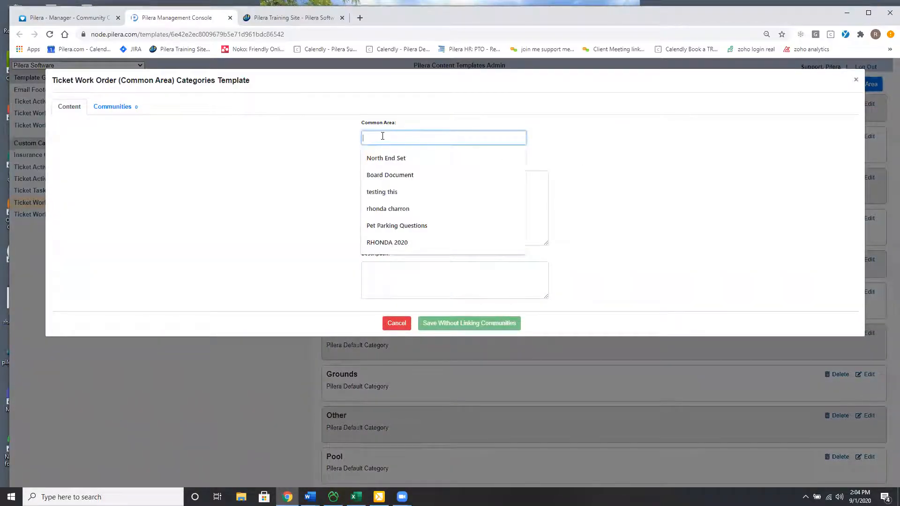
{"action": "type", "text": "Tennis"}
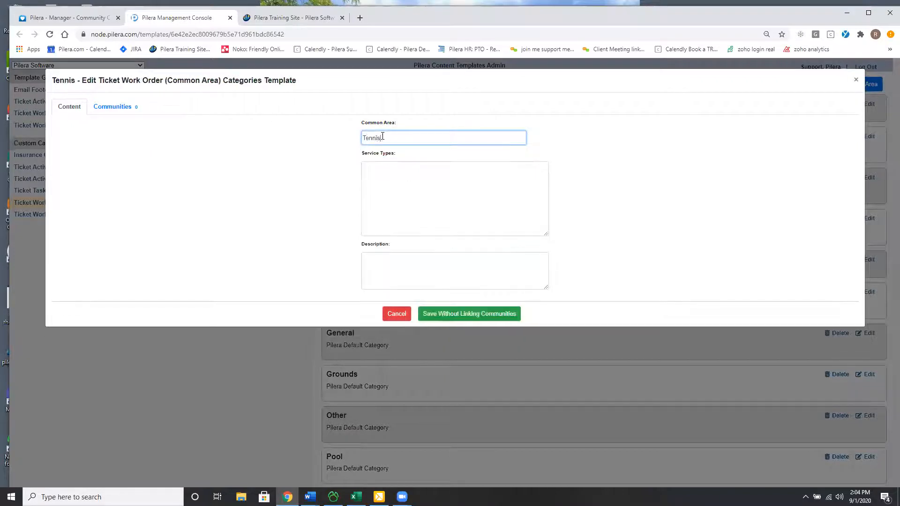
{"action": "type", "text": " Courts"}
{"action": "key", "text": "Tab"}
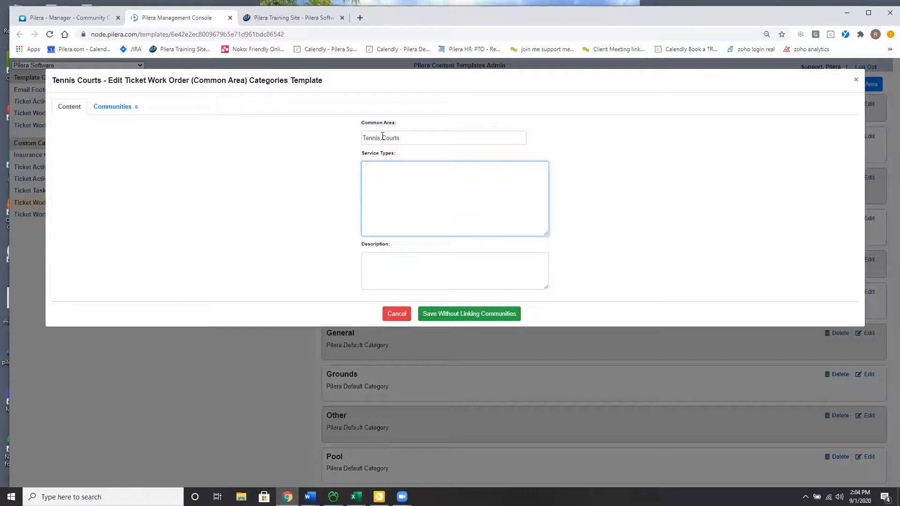
- Give the new category the service types Clay Courts, Fence and Net and the description "tennis courts on main street"
{"action": "type", "text": "Clay Court"}
{"action": "type", "text": "Fend"}
{"action": "type", "text": "Net"}
{"action": "left_click", "coordinate": [369, 263]}
{"action": "type", "text": "tennis courts on main street"}
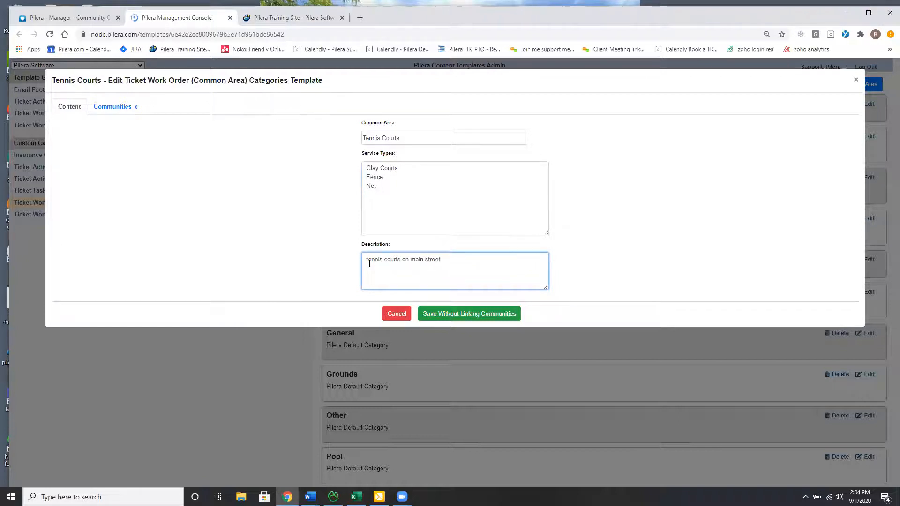
- Link the category to PILERA SF-HOME DEMO COMMUNITY, Pilera Washington Park, QBD Rob Demo, QBD Rob Demo2 and Rebecca Test Community, and save it
{"action": "left_click", "coordinate": [112, 109]}
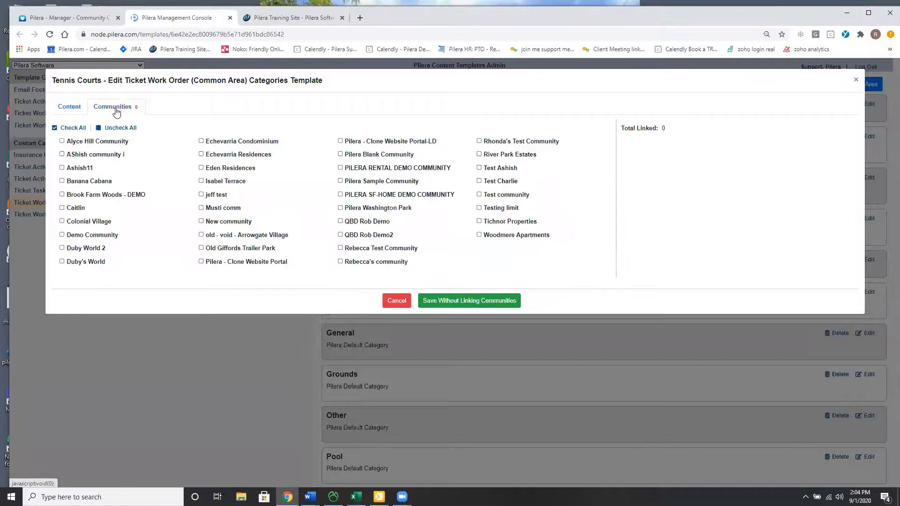
{"action": "left_click", "coordinate": [340, 208]}
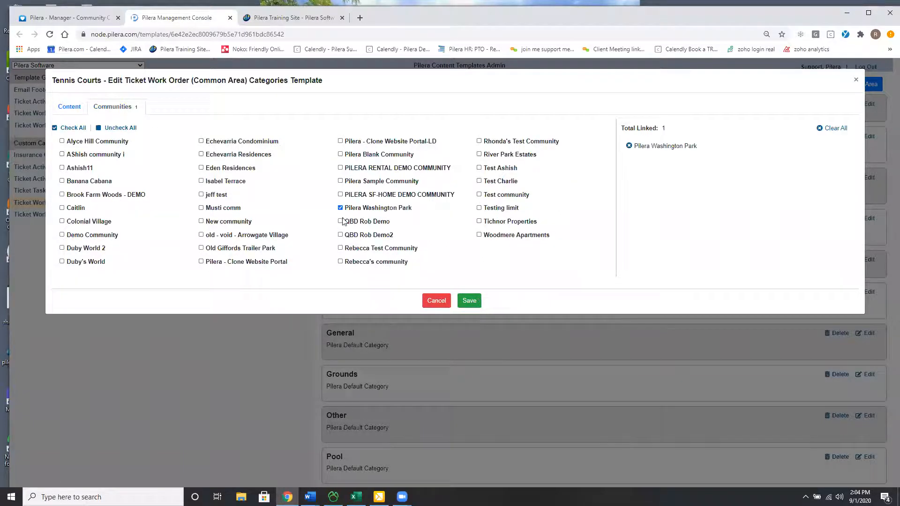
{"action": "left_click", "coordinate": [341, 221]}
{"action": "left_click", "coordinate": [340, 235]}
{"action": "left_click", "coordinate": [341, 249]}
{"action": "left_click", "coordinate": [341, 194]}
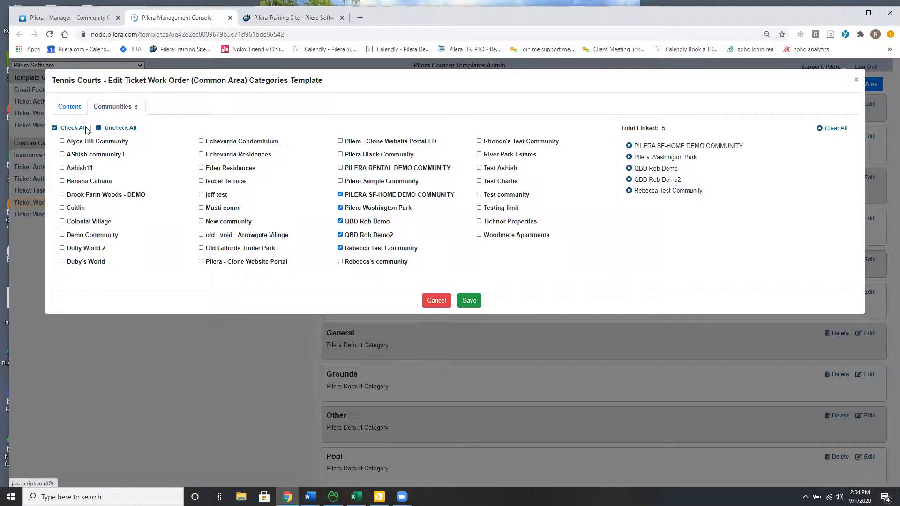
{"action": "left_click", "coordinate": [469, 301]}
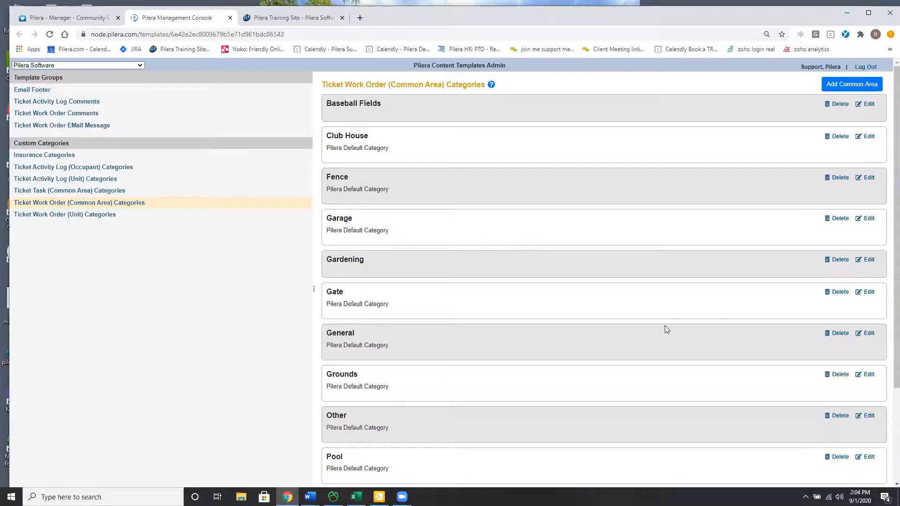
- Unlink Isabel Terrace, Eden Residences, Echevarria Residences and Echevarria Condominium from the General common area category and save it
{"action": "left_click", "coordinate": [867, 334]}
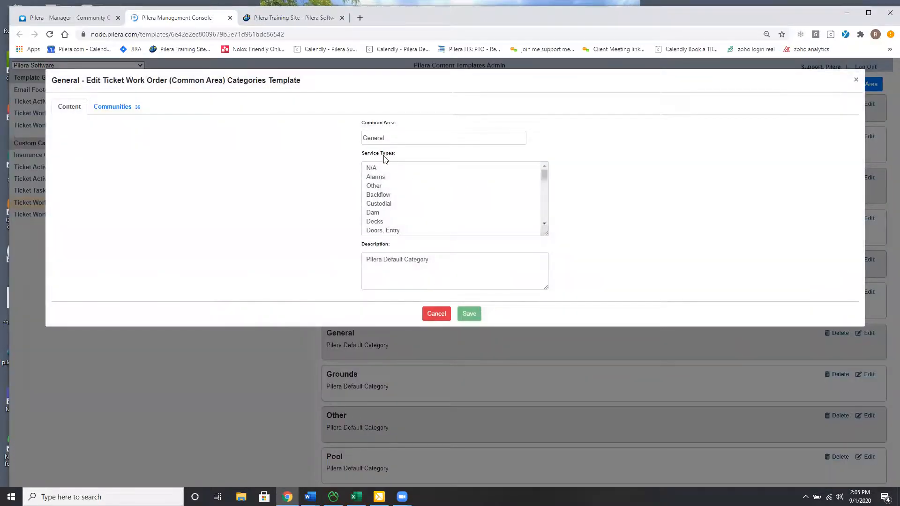
{"action": "left_click", "coordinate": [114, 106]}
{"action": "left_click", "coordinate": [200, 181]}
{"action": "left_click", "coordinate": [199, 168]}
{"action": "left_click", "coordinate": [200, 154]}
{"action": "left_click", "coordinate": [199, 141]}
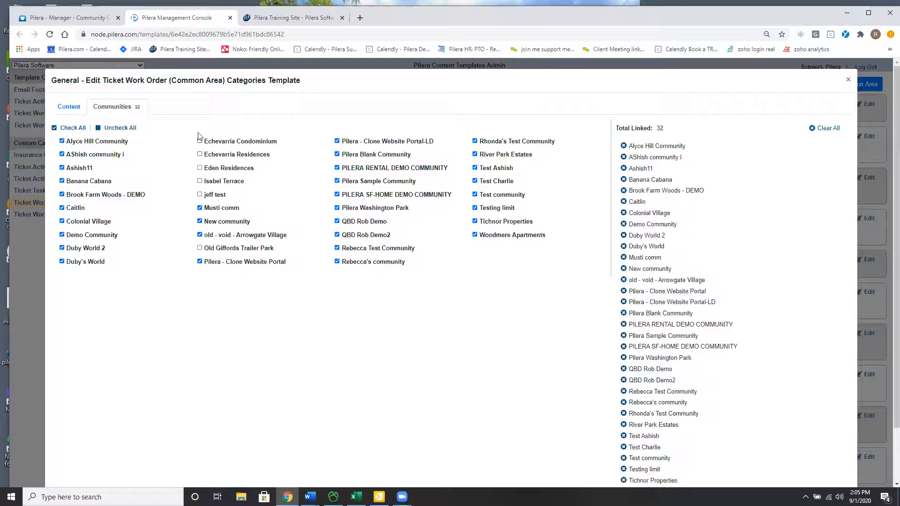
{"action": "scroll", "coordinate": [397, 220], "scroll_direction": "down", "scroll_amount": 2}
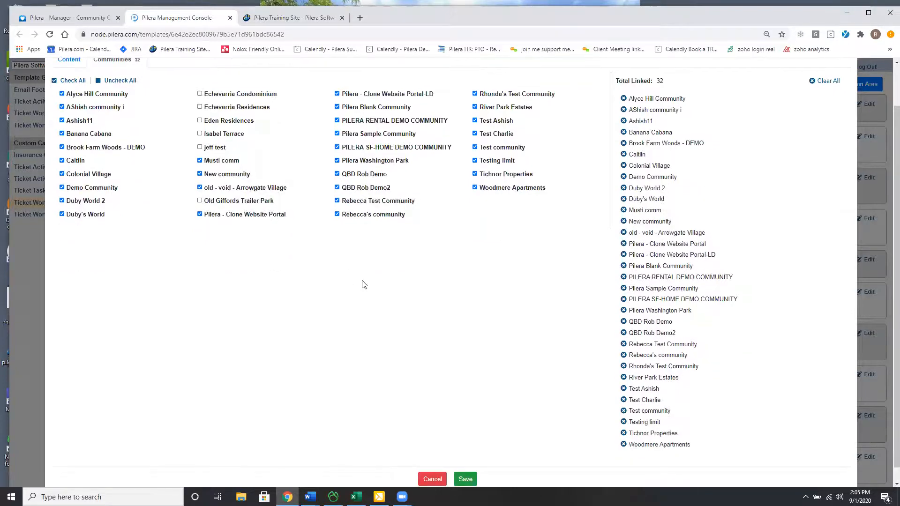
{"action": "left_click", "coordinate": [466, 462]}
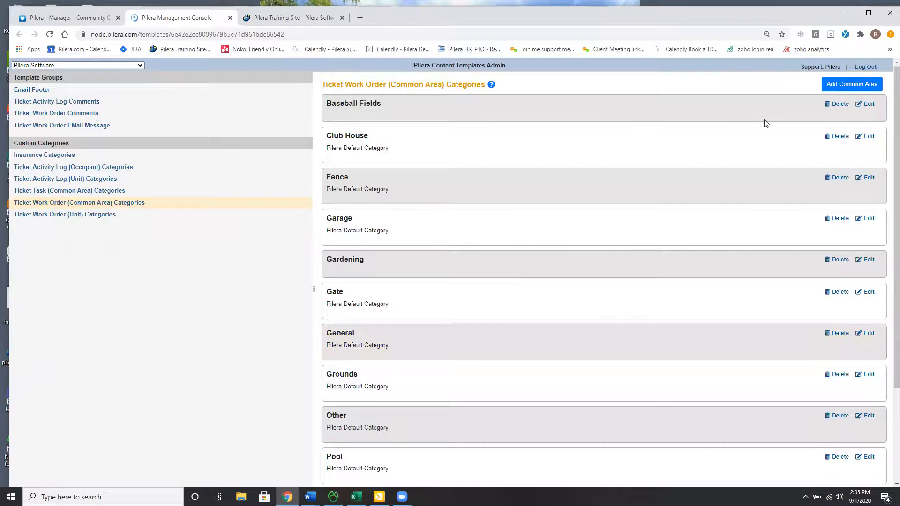
- Delete the Baseball Fields common area category
{"action": "left_click", "coordinate": [839, 104]}
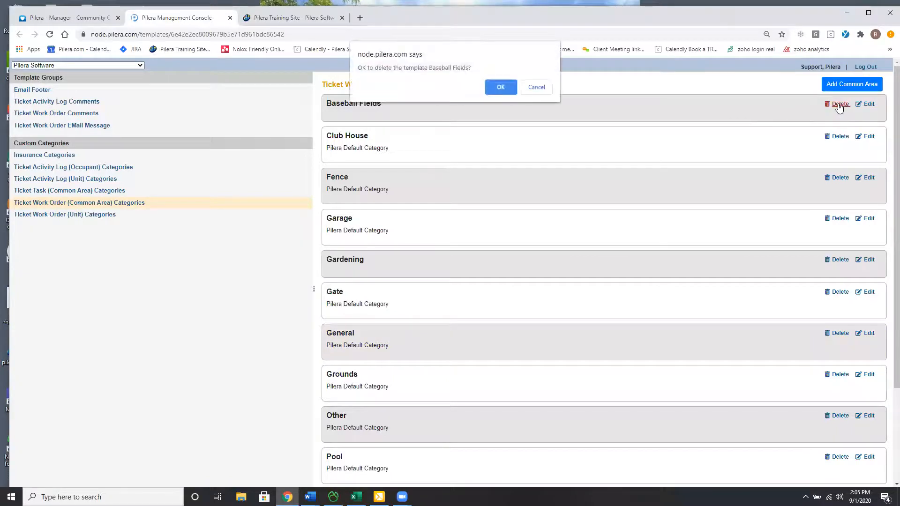
{"action": "left_click", "coordinate": [499, 87]}
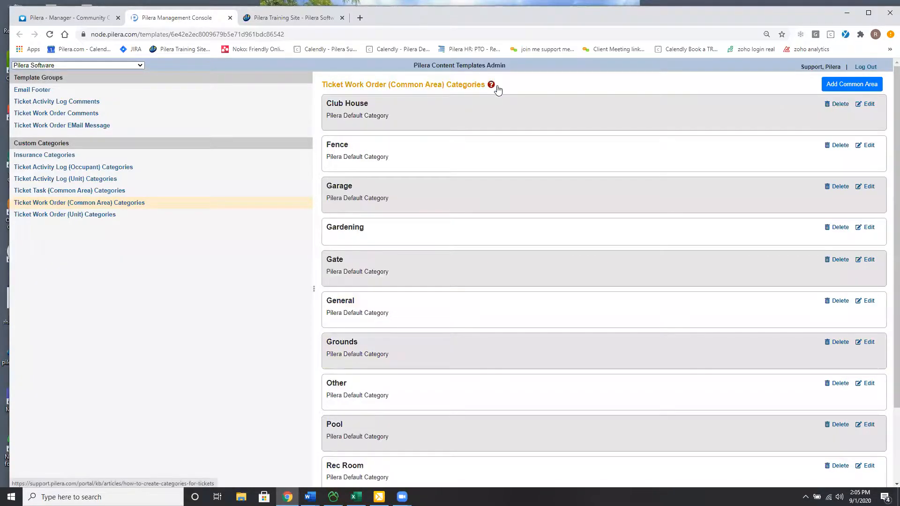
- In the Custom Categories settings for Pilera Washington Park, hide Custodial, General Repair and Irrigation from the unit work order categories
{"action": "left_click", "coordinate": [60, 21]}
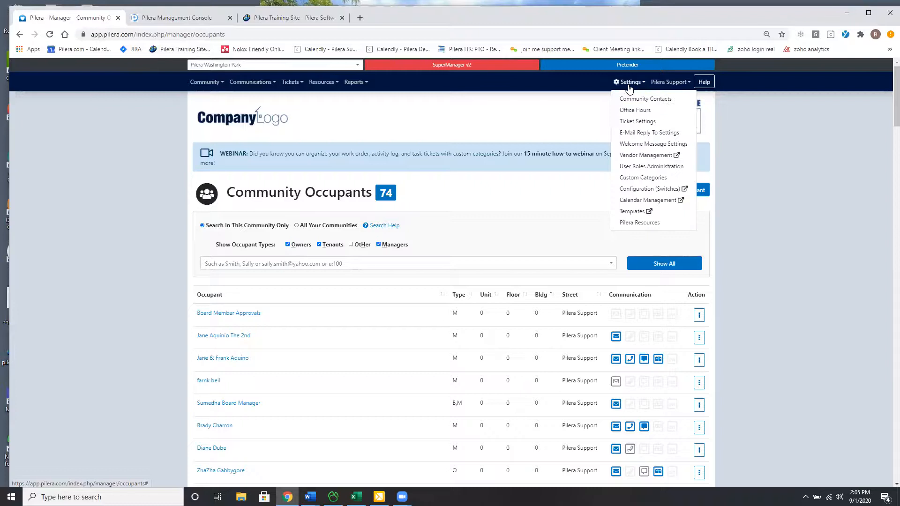
{"action": "left_click", "coordinate": [637, 178]}
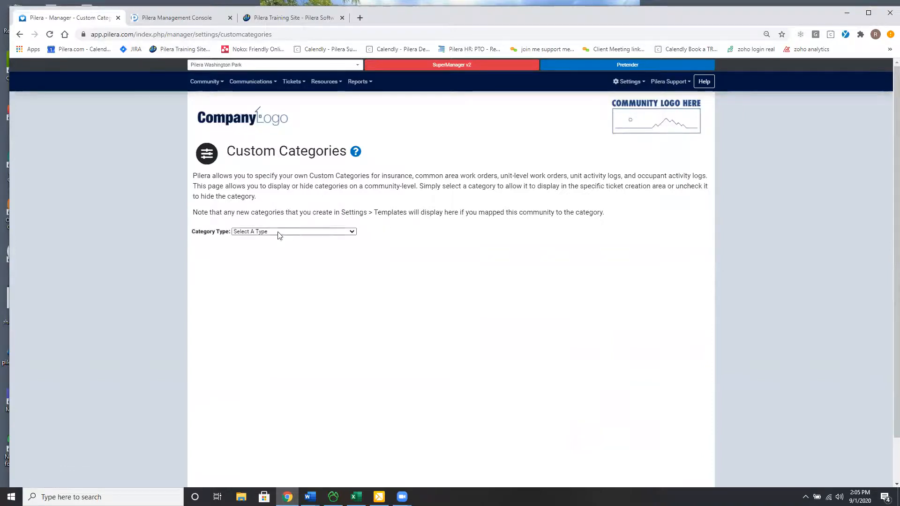
{"action": "left_click", "coordinate": [254, 231]}
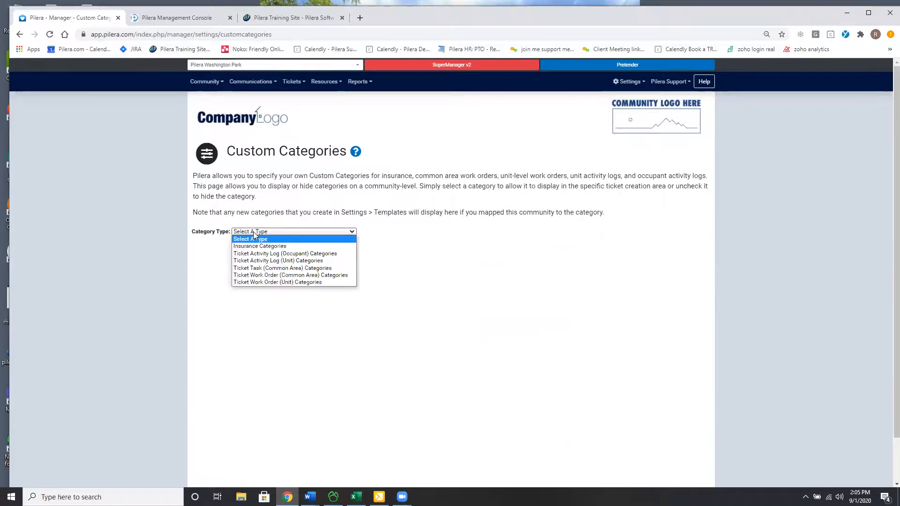
{"action": "left_click", "coordinate": [263, 282]}
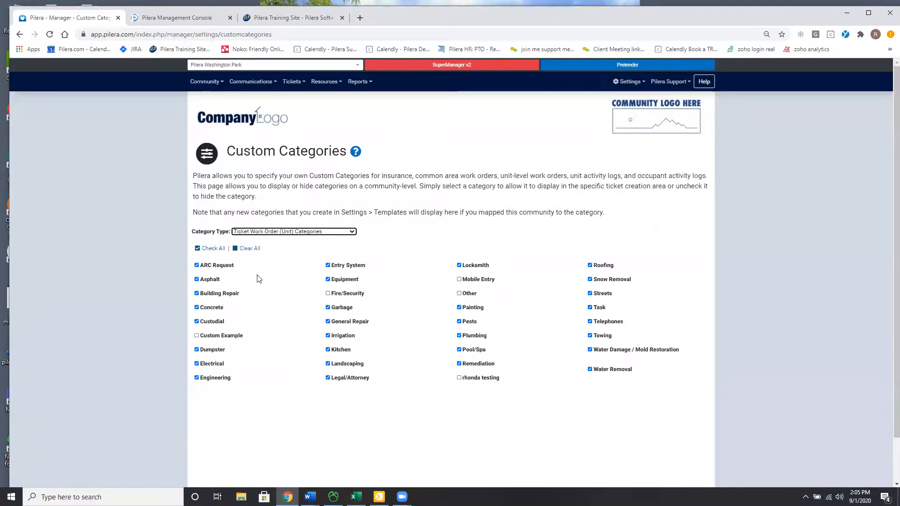
{"action": "left_click", "coordinate": [196, 321]}
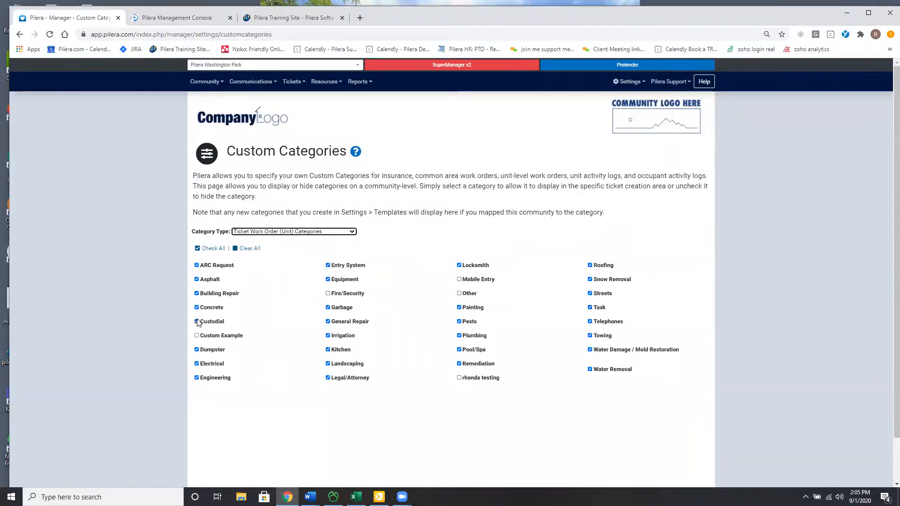
{"action": "left_click", "coordinate": [327, 322]}
{"action": "left_click", "coordinate": [327, 335]}
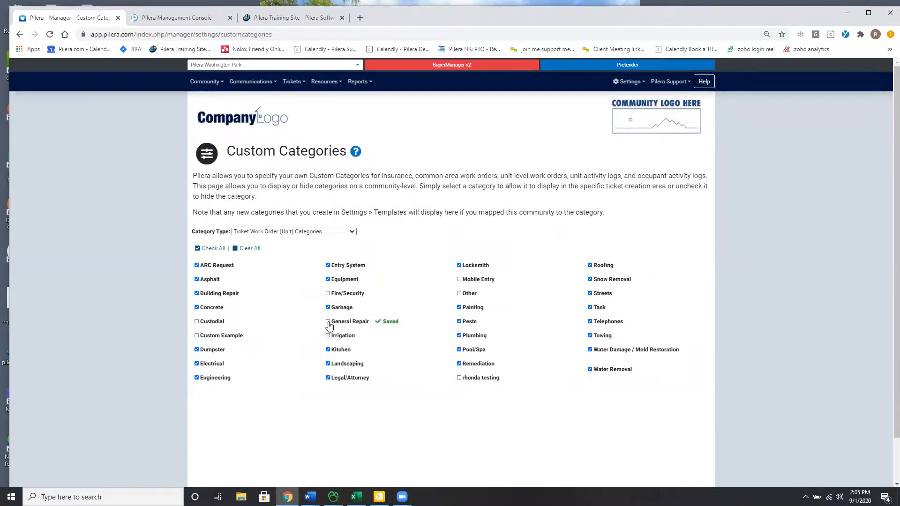
- Start a new common area work order for Pilera Washington Park and search its common areas for "tennis"
{"action": "left_click", "coordinate": [206, 82]}
{"action": "left_click", "coordinate": [209, 100]}
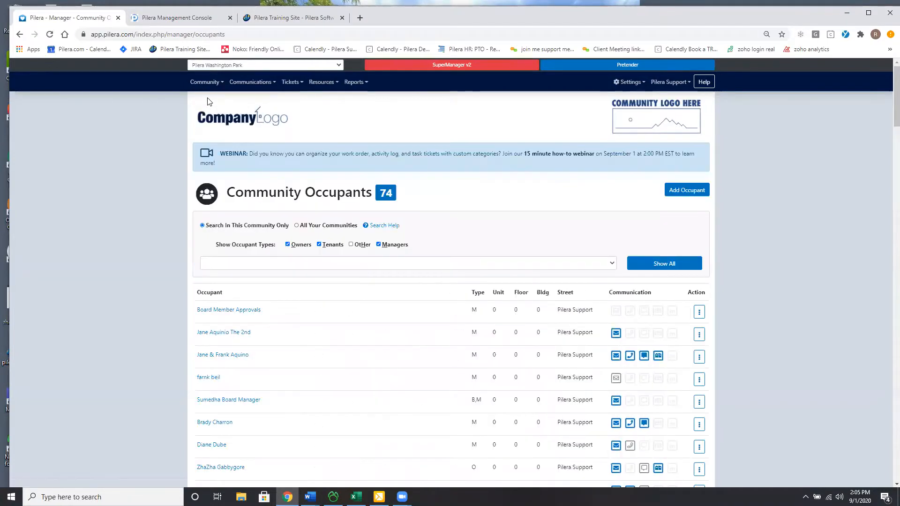
{"action": "left_click", "coordinate": [290, 83]}
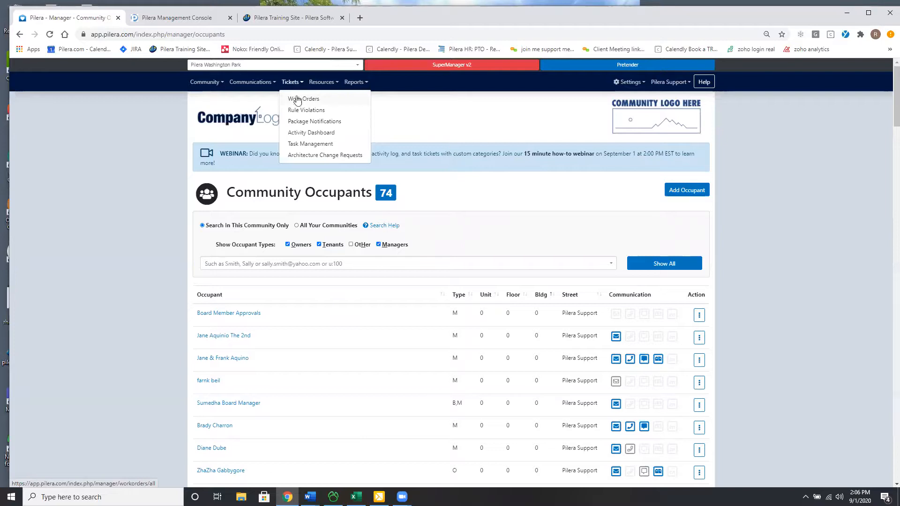
{"action": "left_click", "coordinate": [299, 99]}
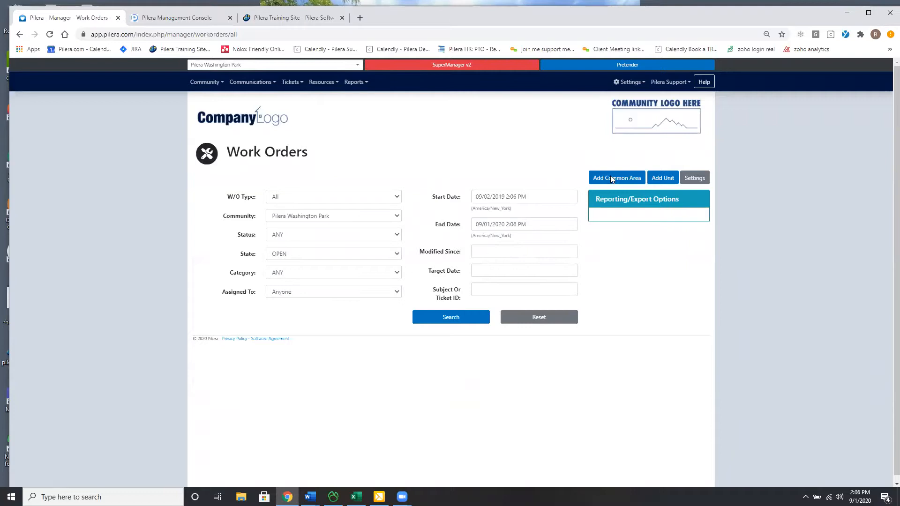
{"action": "left_click", "coordinate": [612, 178]}
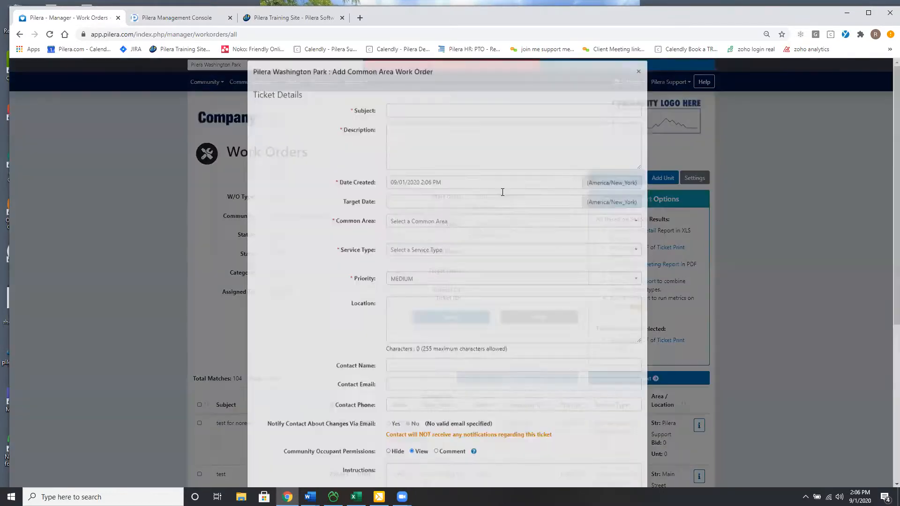
{"action": "left_click", "coordinate": [409, 231]}
{"action": "type", "text": "tennis"}
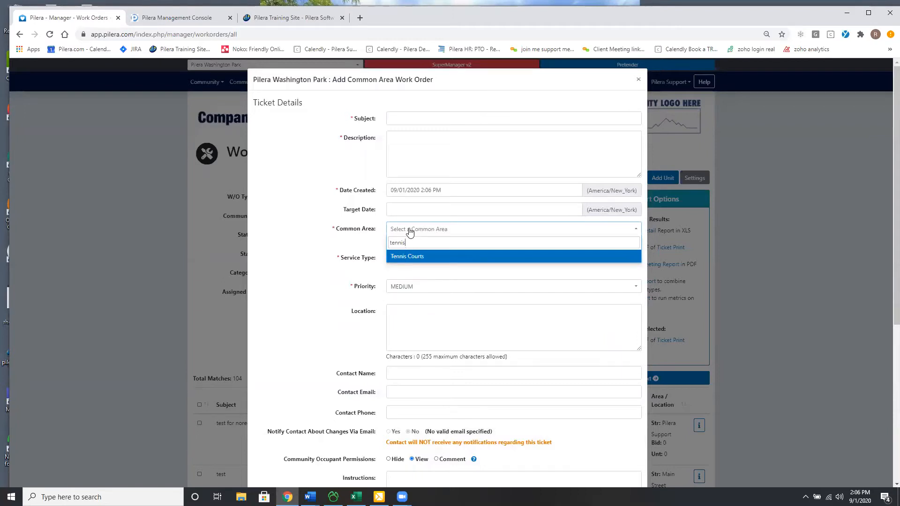